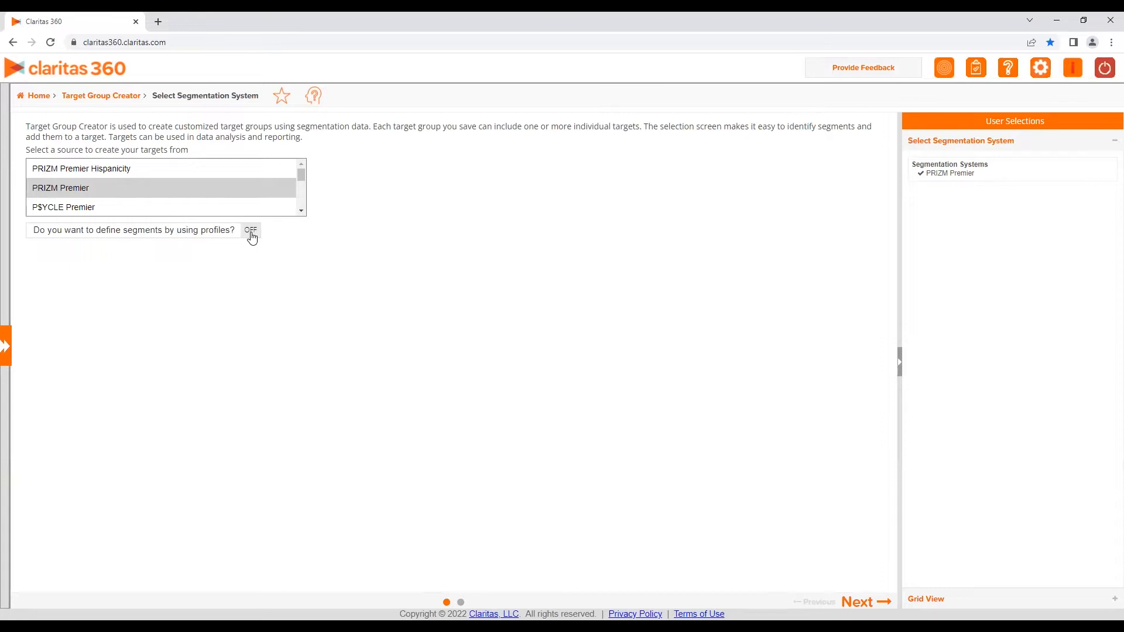
Turn on defining segments by profiles and expand Claritas Profiles down to the Apparel and Jewelry (MRI), 2021 folder
click(252, 232)
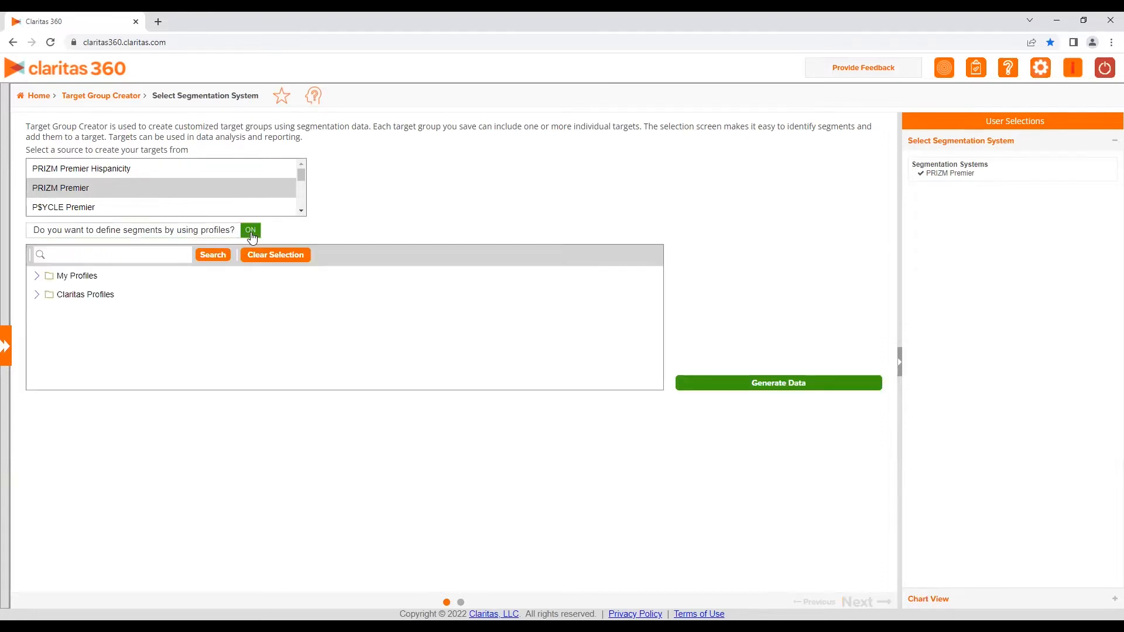
click(36, 296)
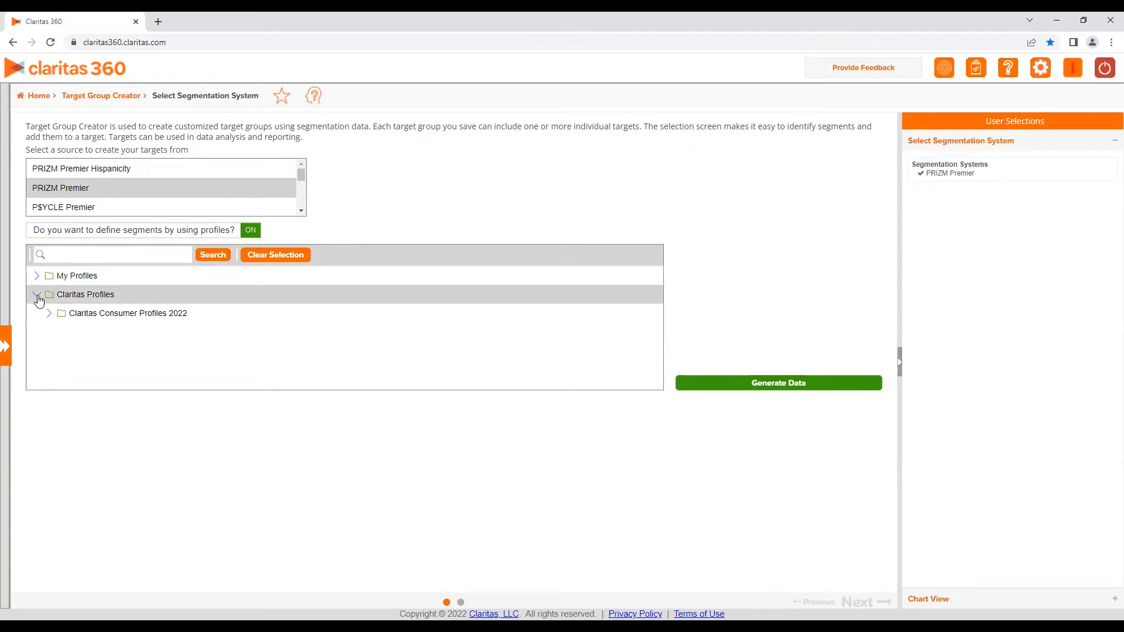
click(50, 316)
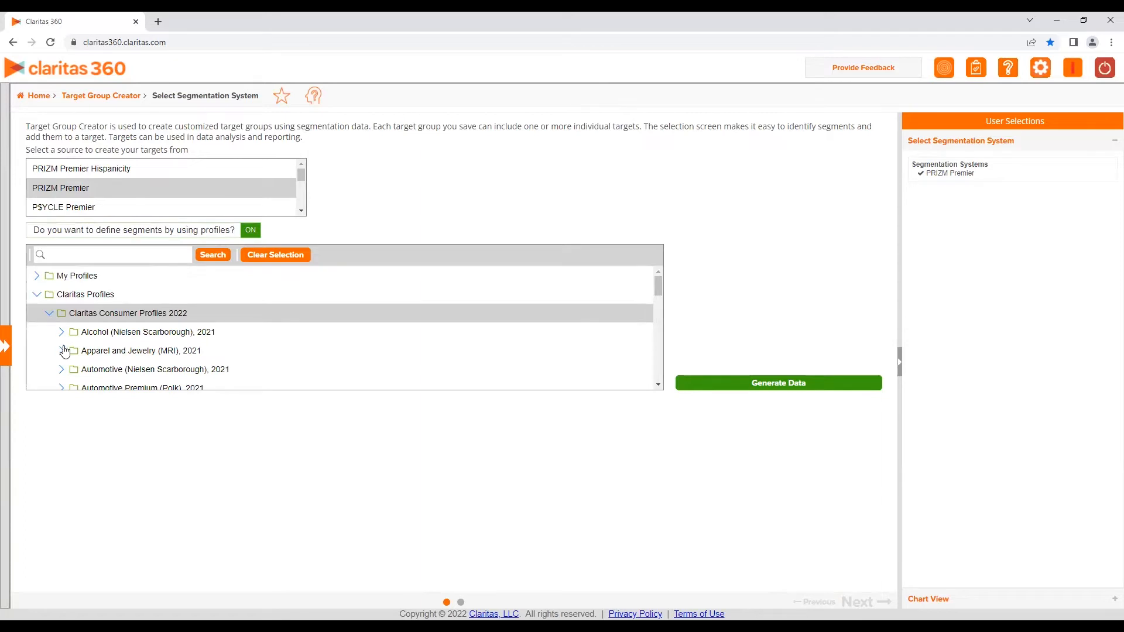
click(62, 352)
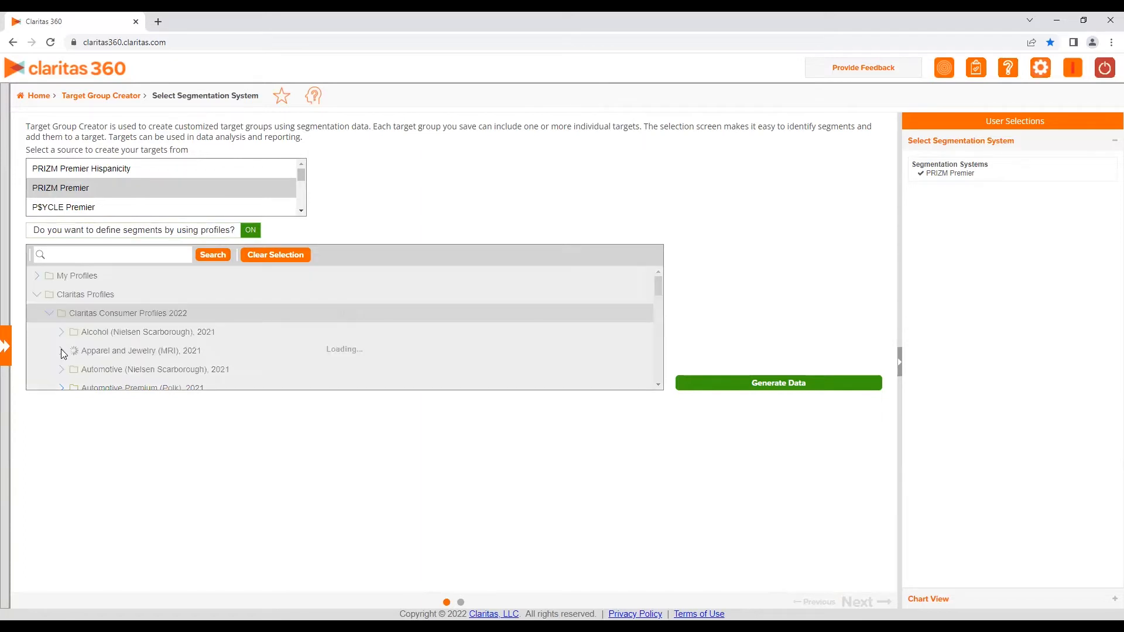
Select the Big Ticket Men's and Women's Clothing $100-$199 6mo profiles and generate the data
click(87, 311)
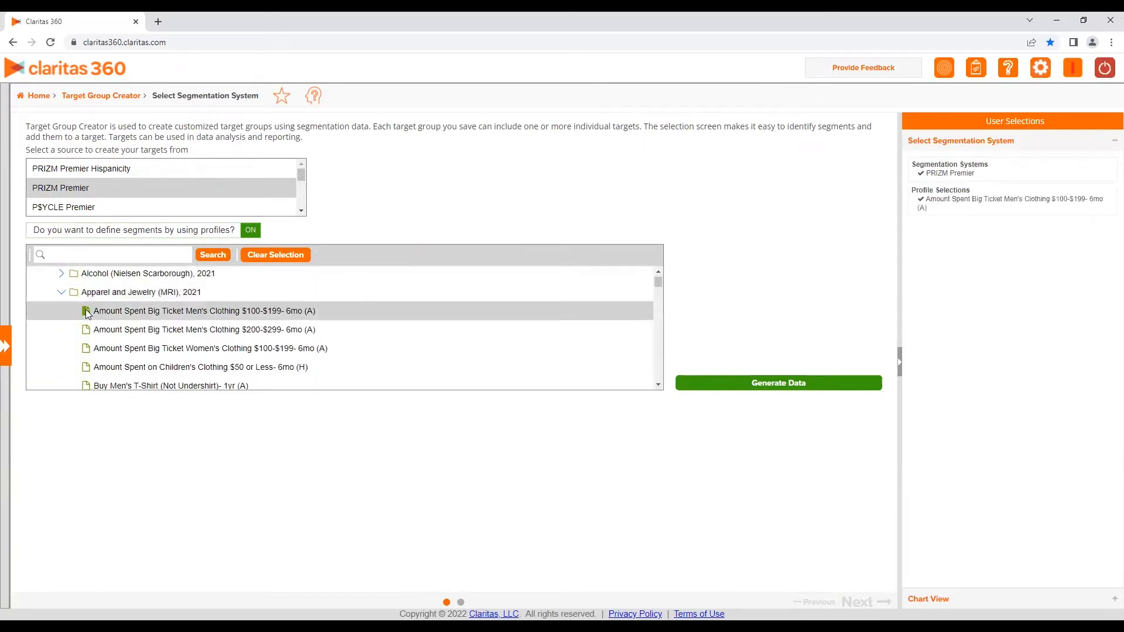
click(87, 349)
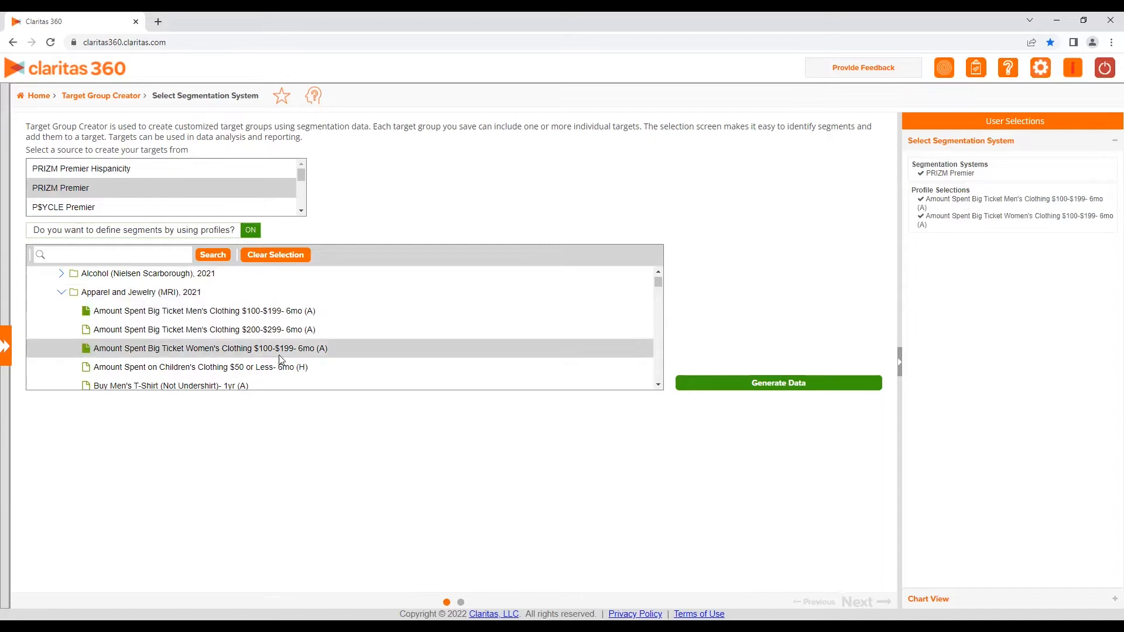
click(746, 383)
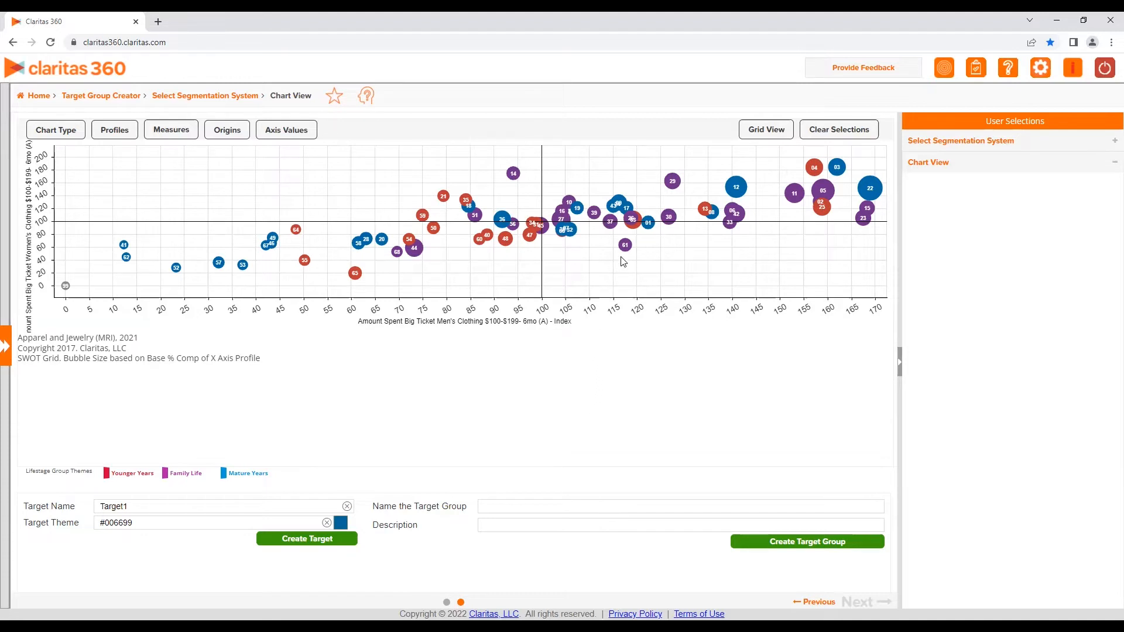
Examine the chart's Chart Type, Profiles, Measures, Origins and Axis Values options
mouse_move(627, 252)
click(65, 134)
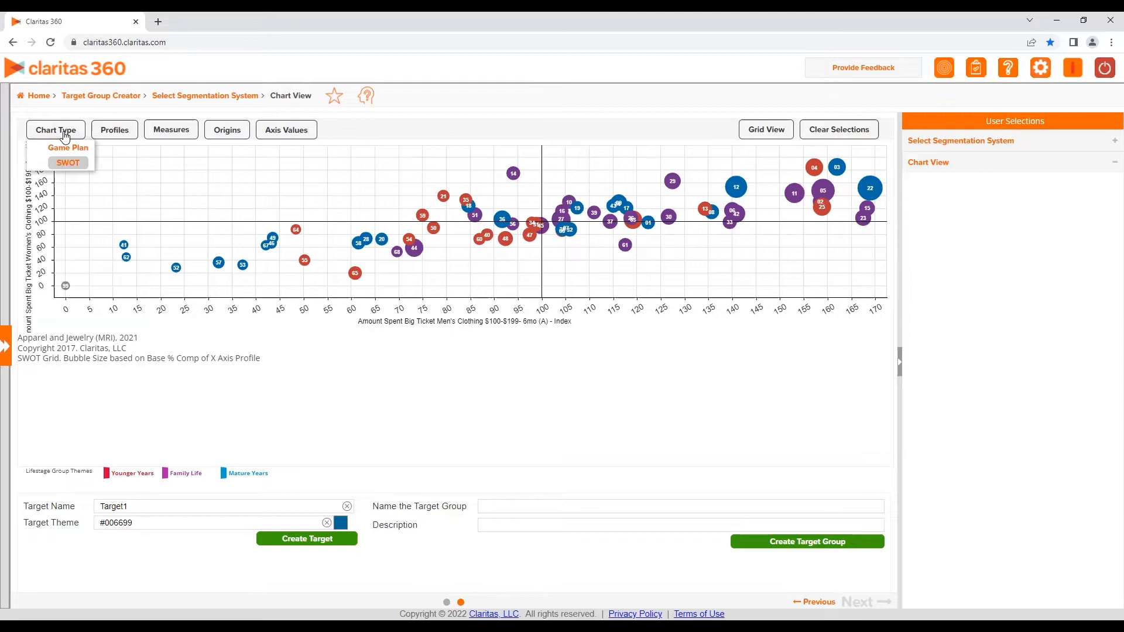
click(107, 132)
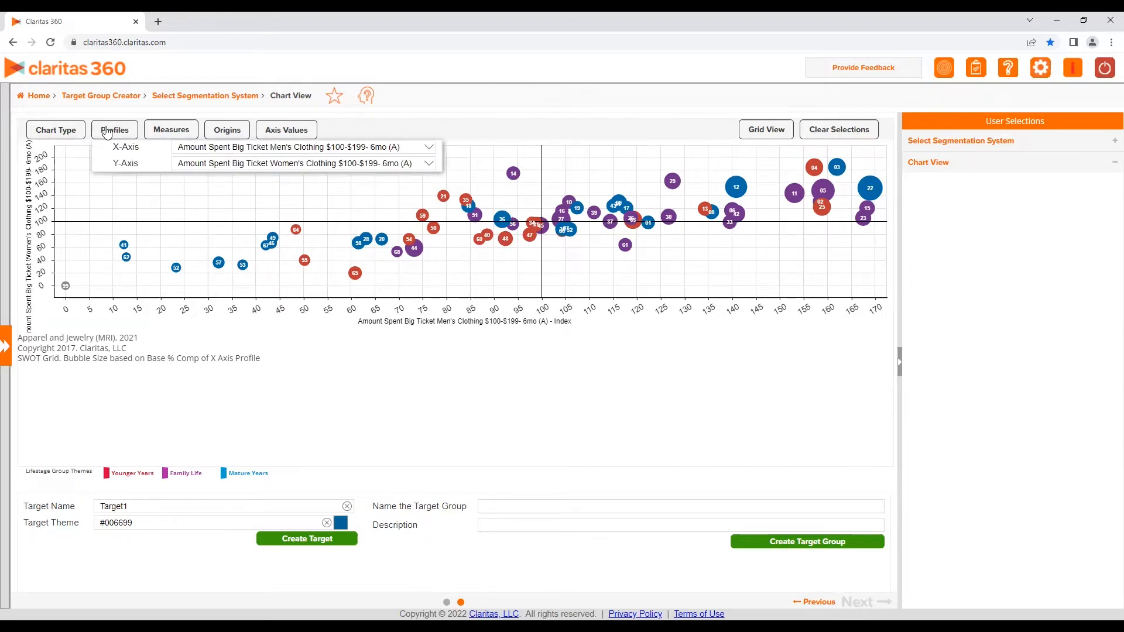
click(108, 132)
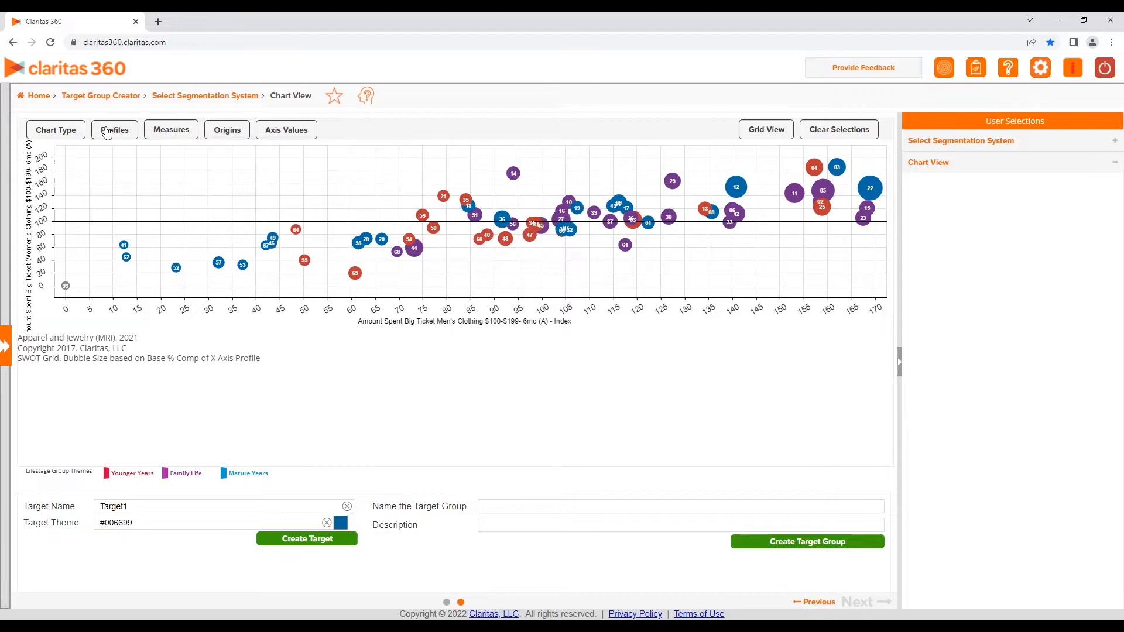
click(164, 130)
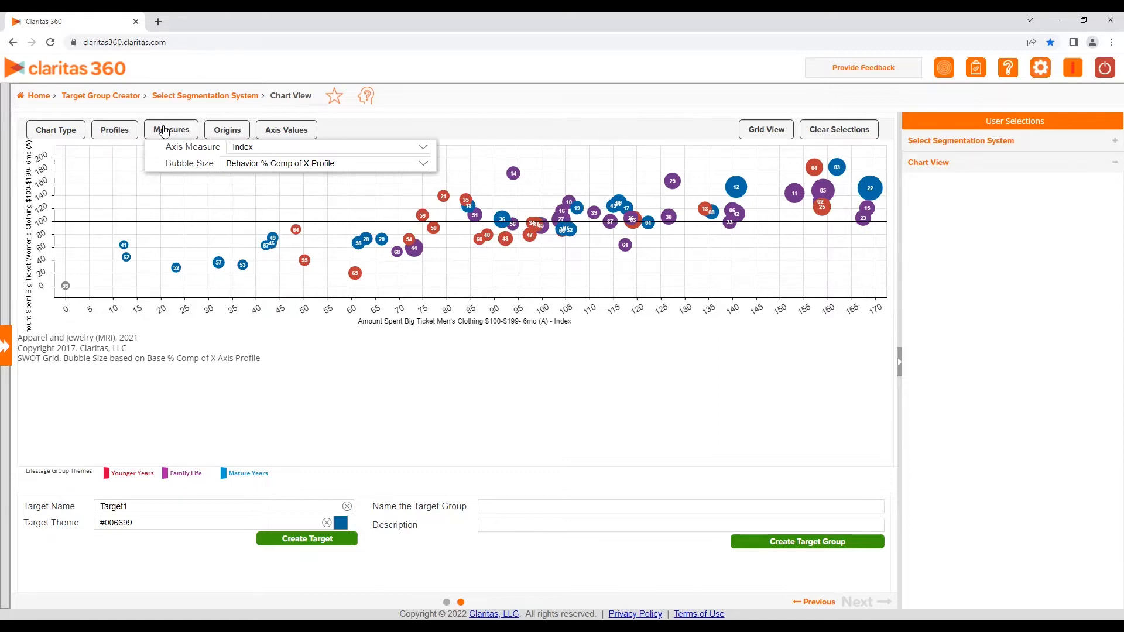
click(215, 131)
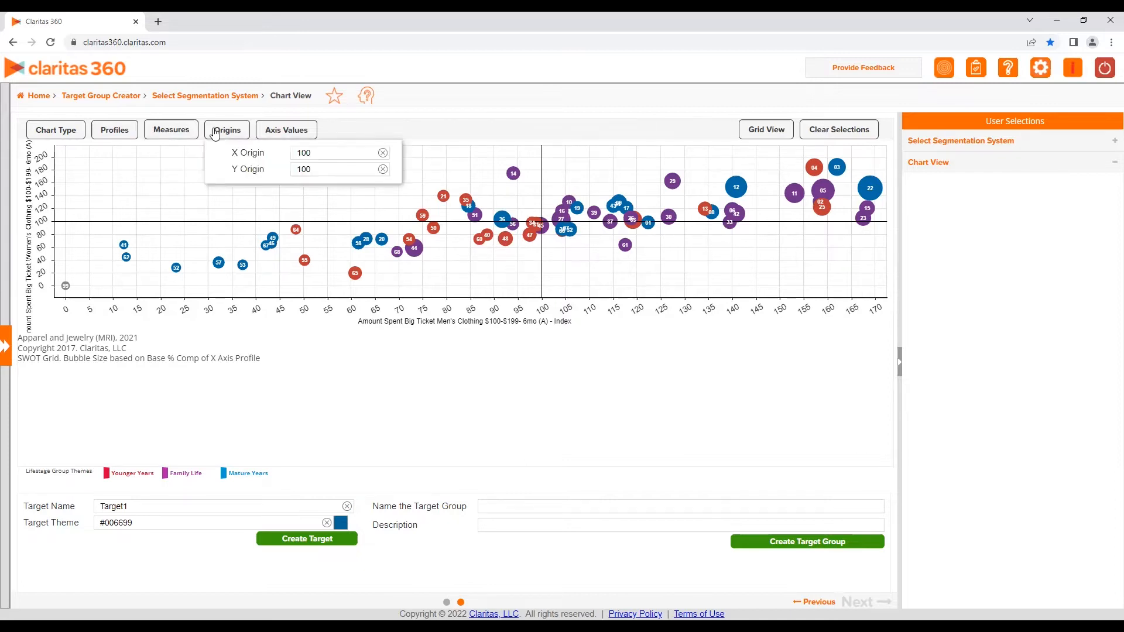
click(289, 127)
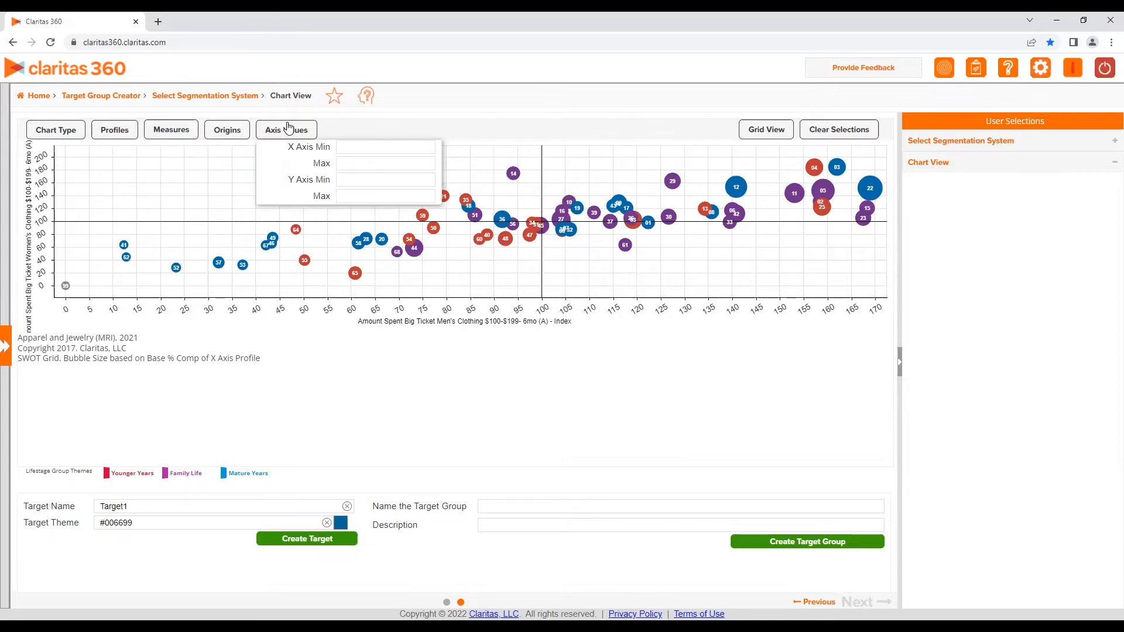
click(296, 127)
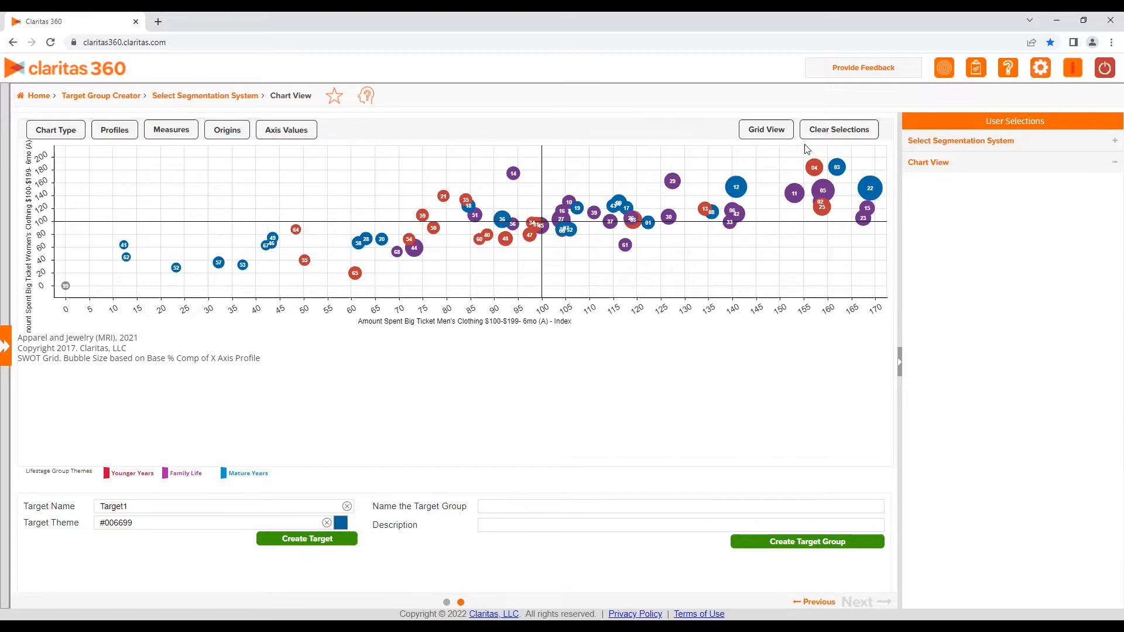
Lasso the high-index bubbles in the upper-right corner of the SWOT chart and create them as a target
mouse_move(807, 154)
mouse_down()
mouse_move(788, 184)
mouse_move(796, 235)
mouse_move(868, 233)
mouse_move(879, 214)
mouse_move(867, 157)
mouse_move(805, 155)
mouse_up()
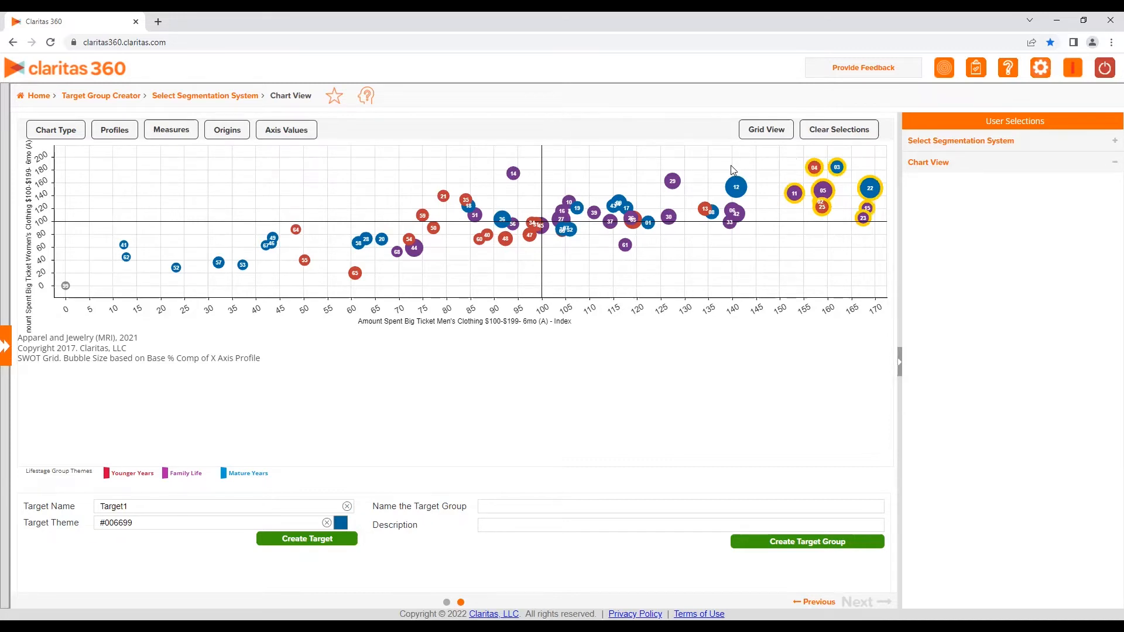
mouse_move(731, 165)
mouse_down()
mouse_move(718, 196)
mouse_move(754, 209)
mouse_move(760, 178)
mouse_move(724, 169)
mouse_up()
click(319, 540)
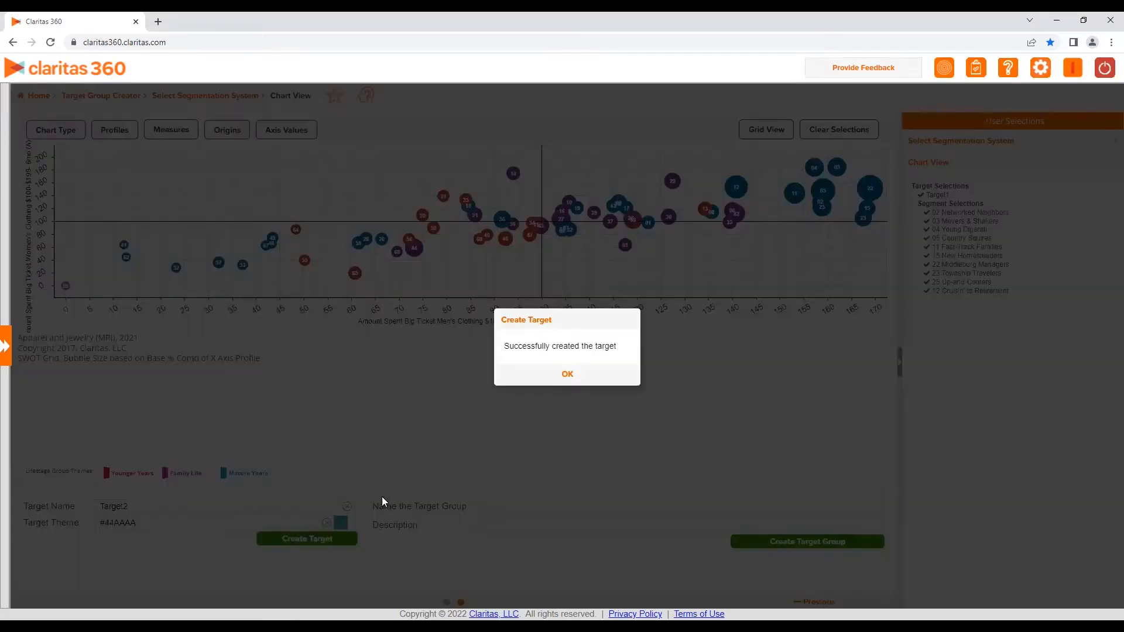
click(568, 373)
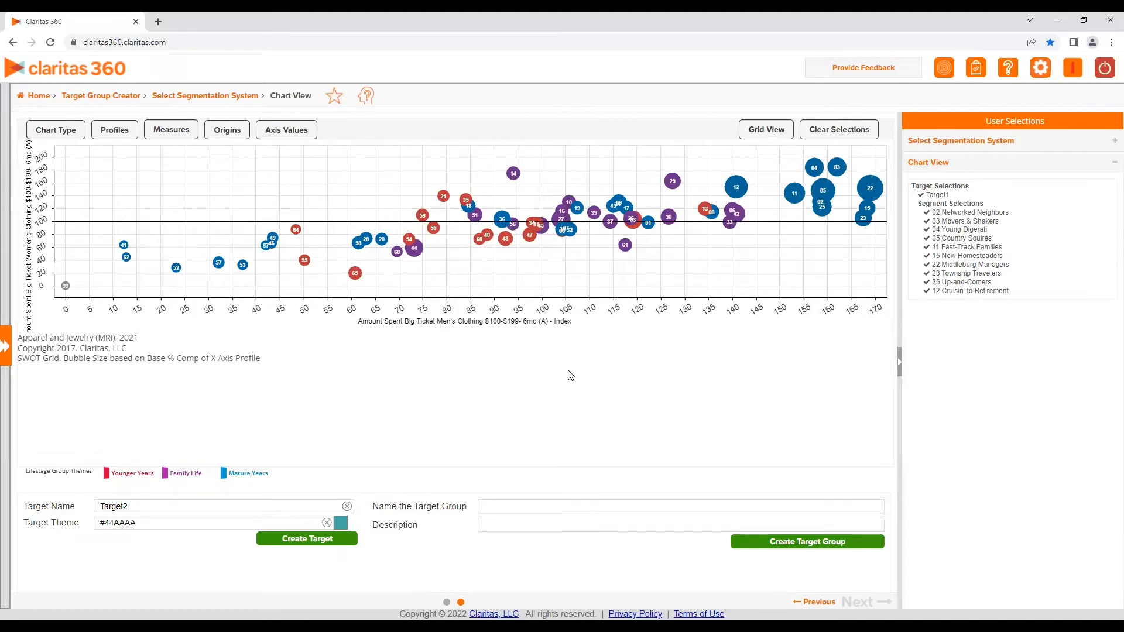
Lasso the bubbles between about 125 and 140 on the x-axis and create them as a second target
mouse_move(672, 233)
mouse_down()
mouse_move(752, 230)
mouse_move(754, 210)
mouse_move(701, 176)
mouse_move(652, 204)
mouse_move(666, 233)
mouse_up()
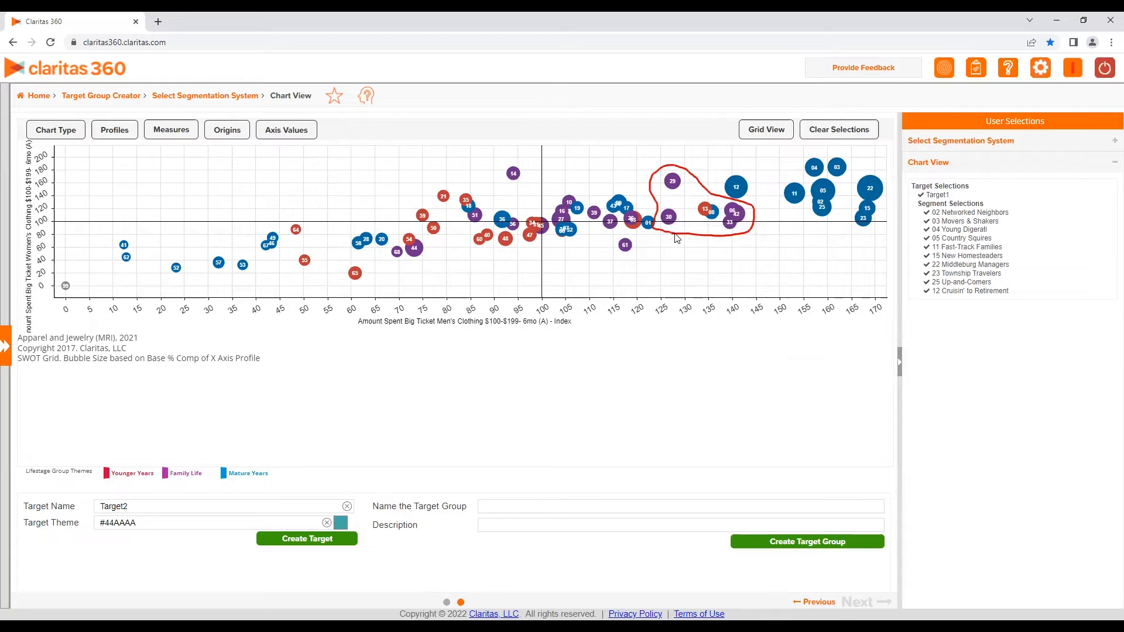
drag(678, 238, 678, 238)
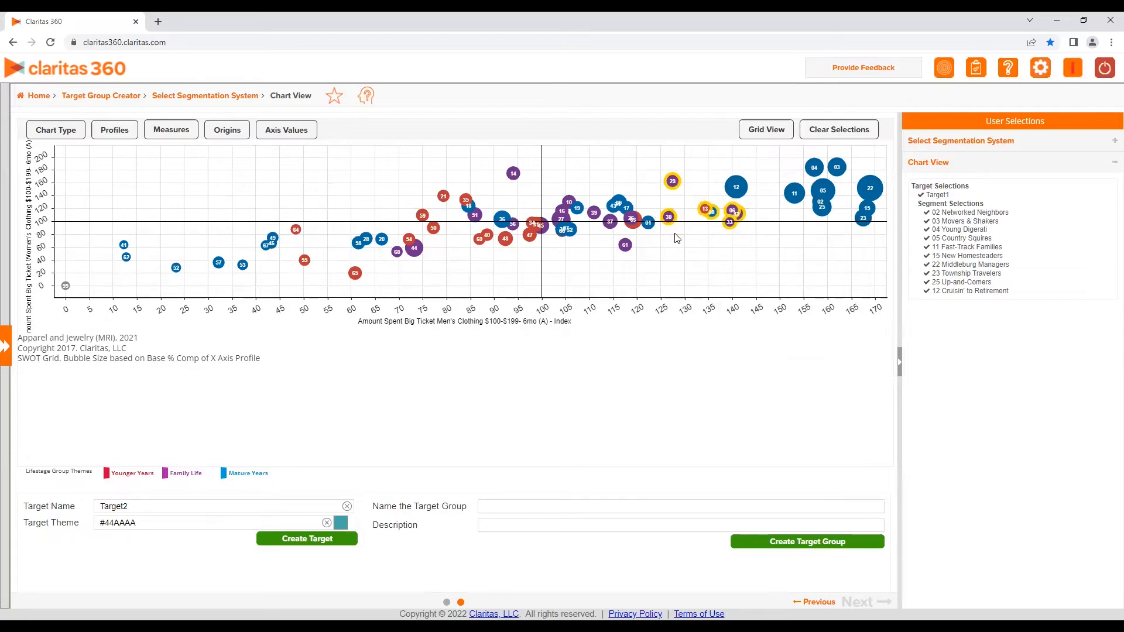
click(307, 540)
click(566, 377)
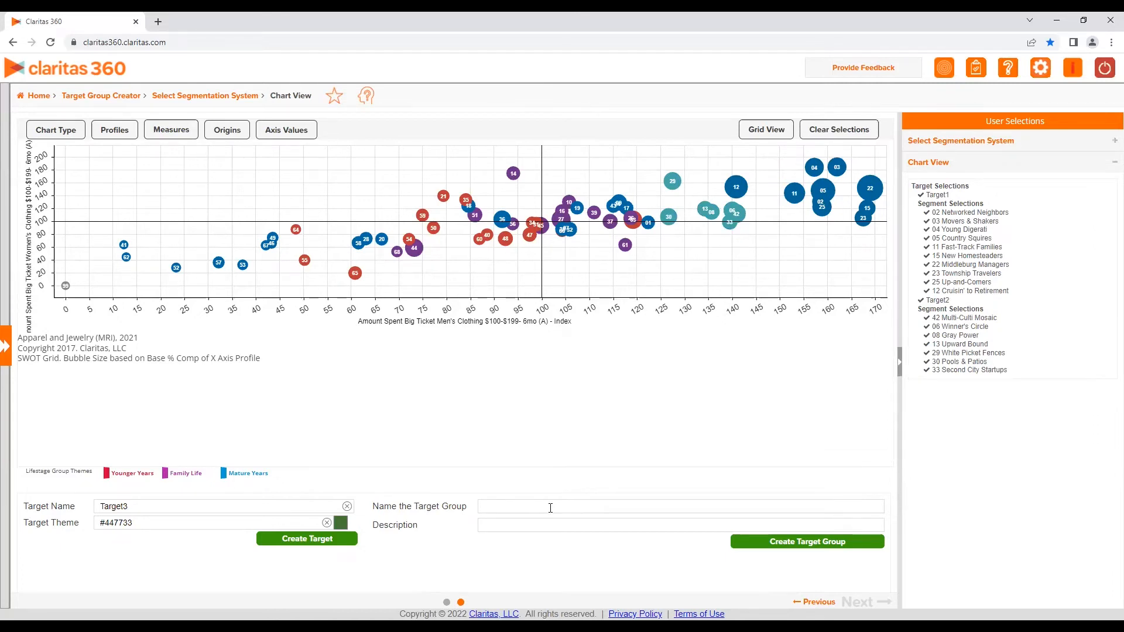
Review the targets in the grid view, then switch back to the chart view
click(767, 129)
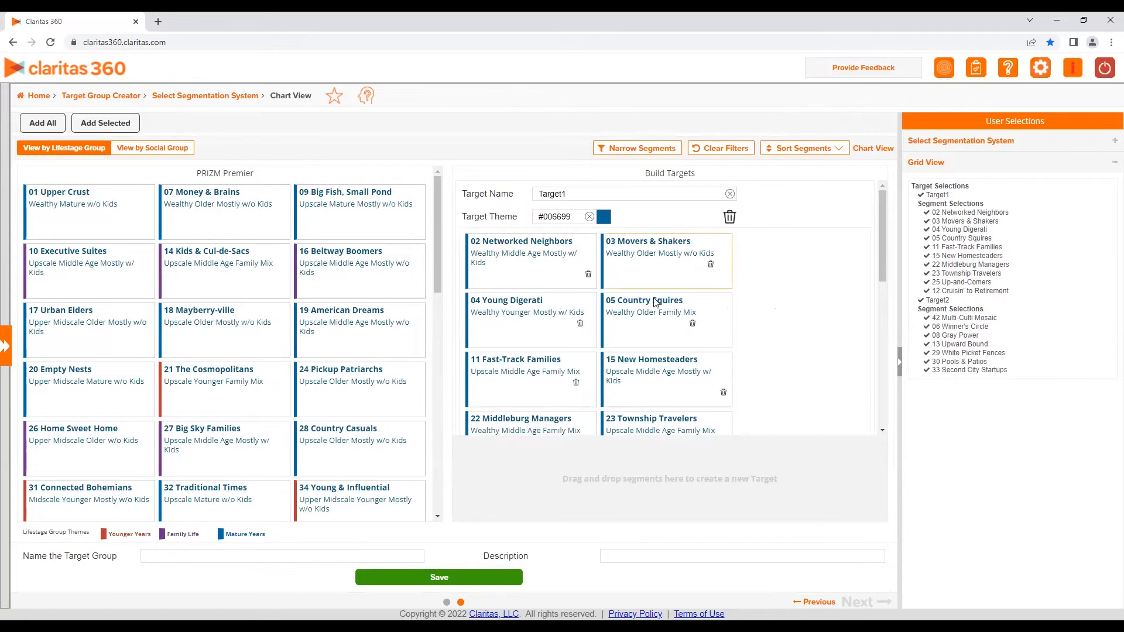
click(400, 580)
click(873, 148)
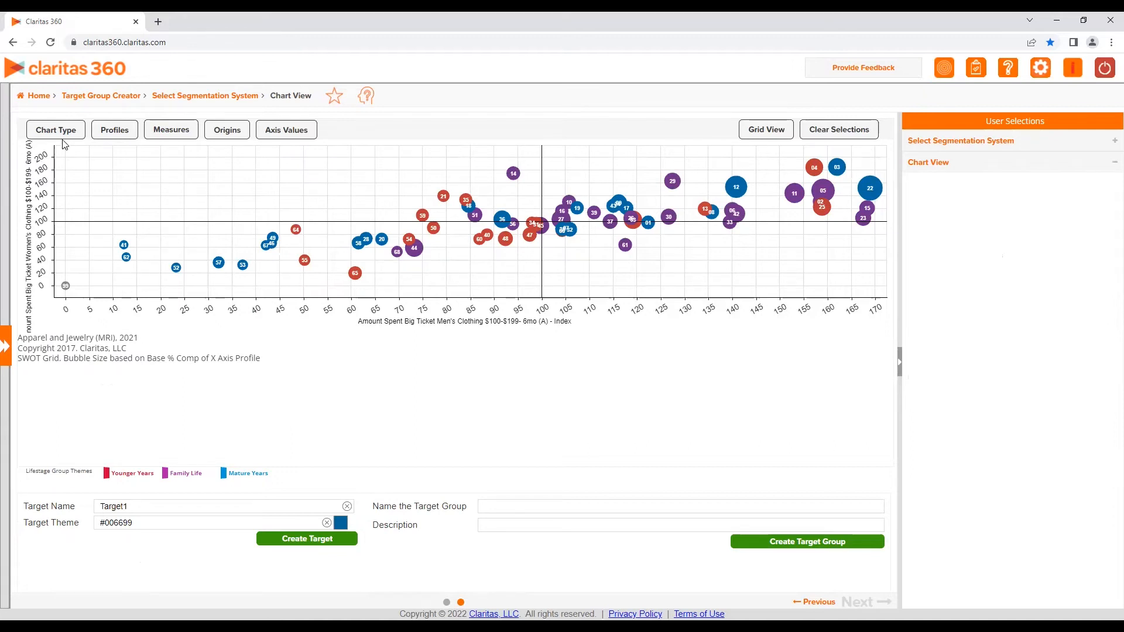
Switch the chart type to Game Plan
click(62, 135)
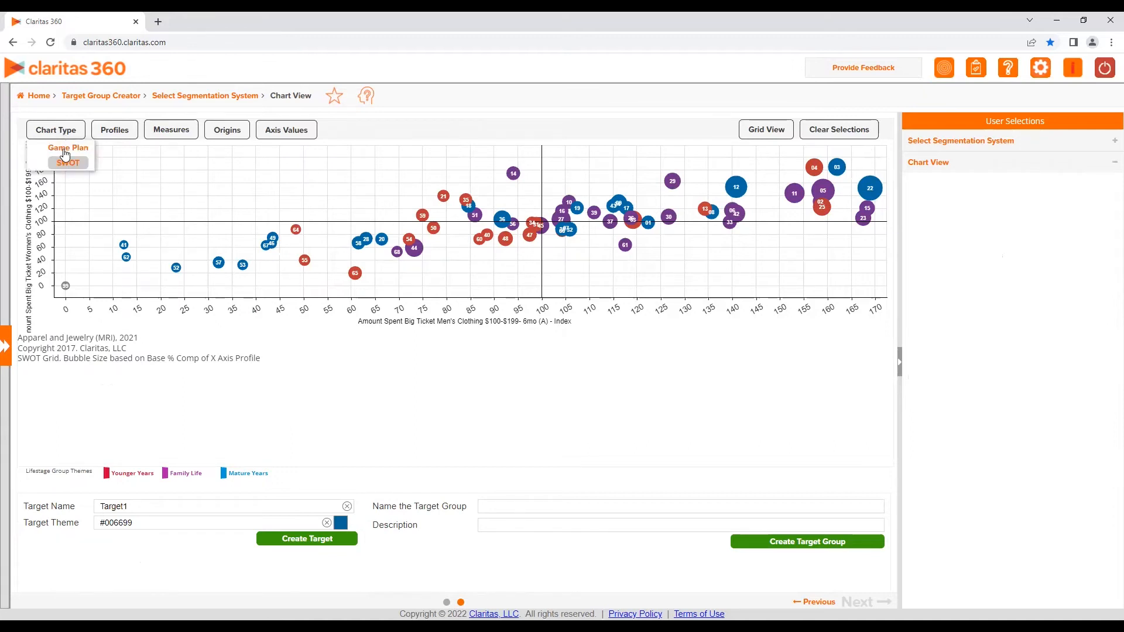
click(65, 150)
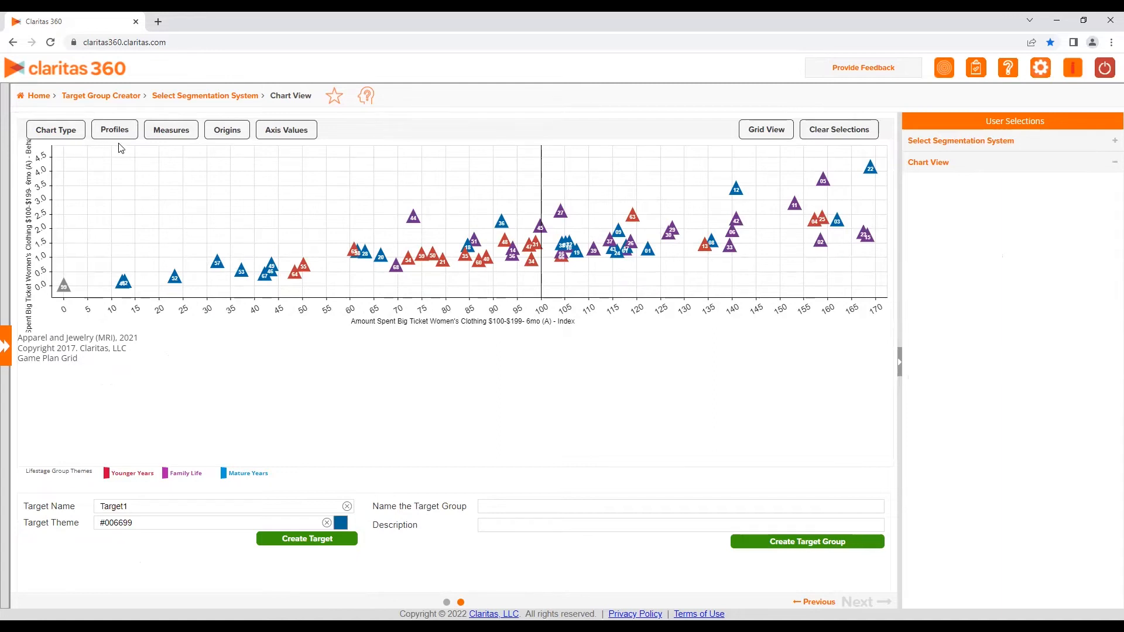
Set the chart's Y origin to 1.47
click(215, 136)
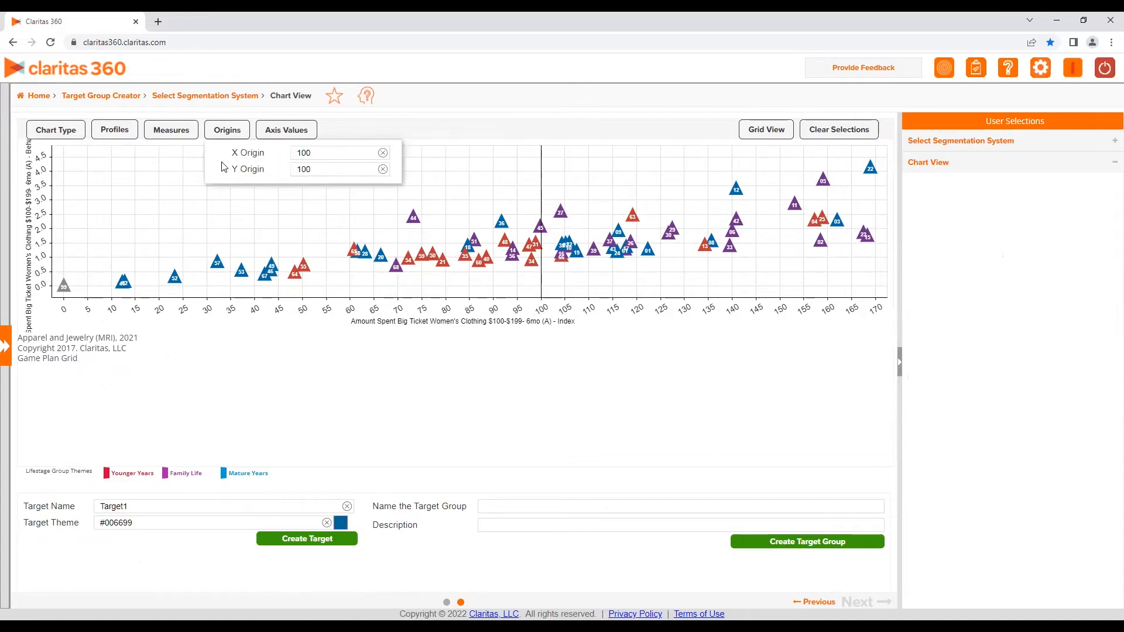
click(317, 170)
key(BackSpace)
key(BackSpace)
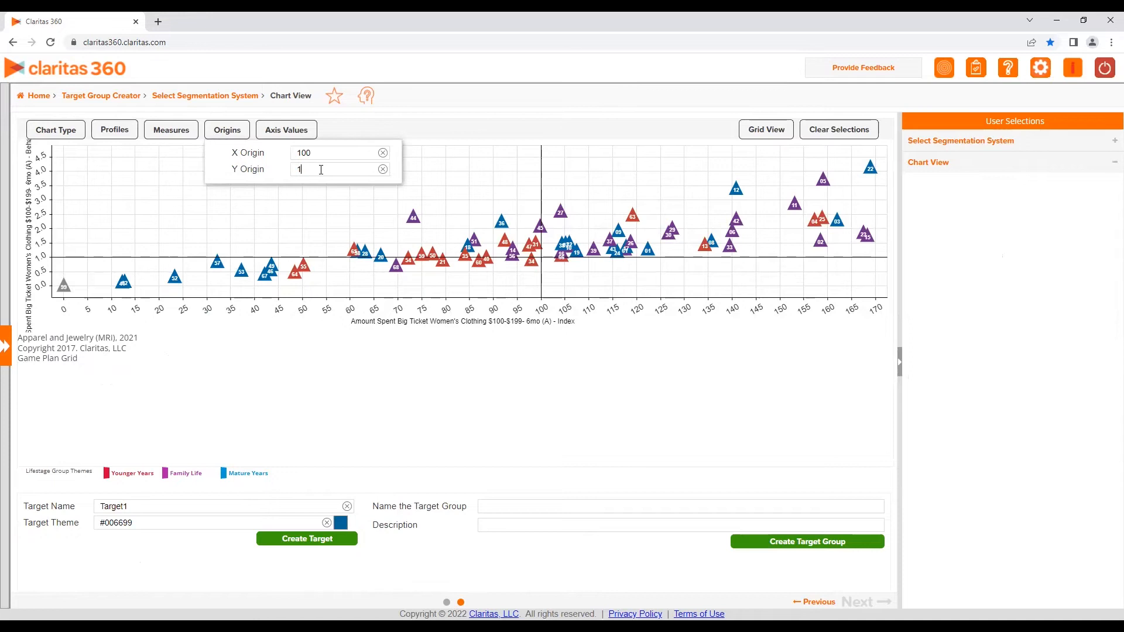
text(.47)
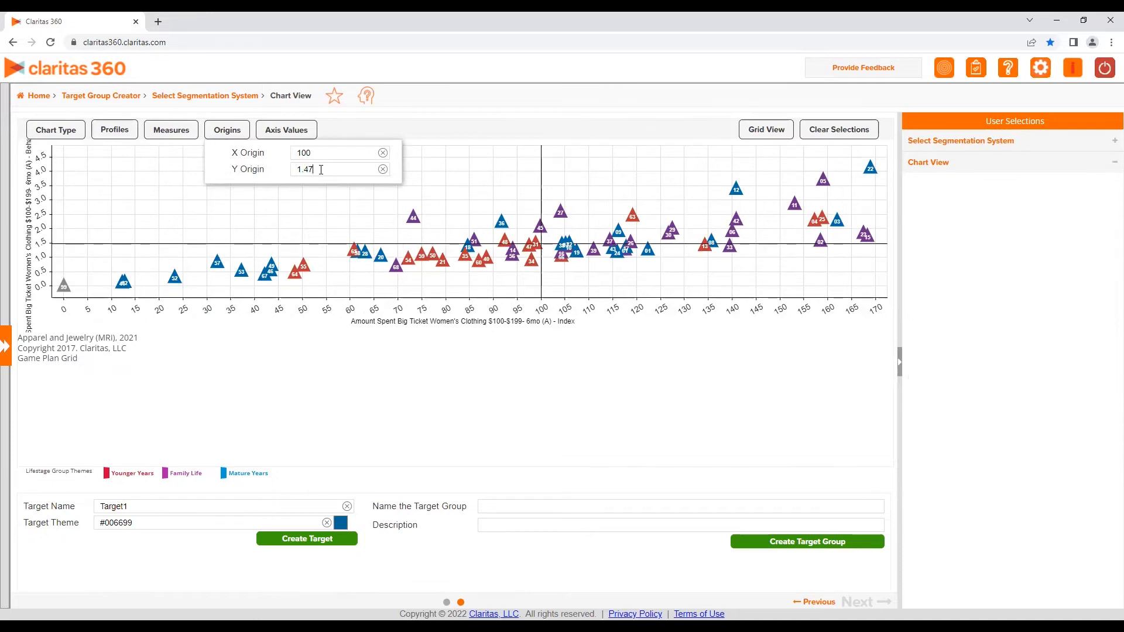
click(418, 133)
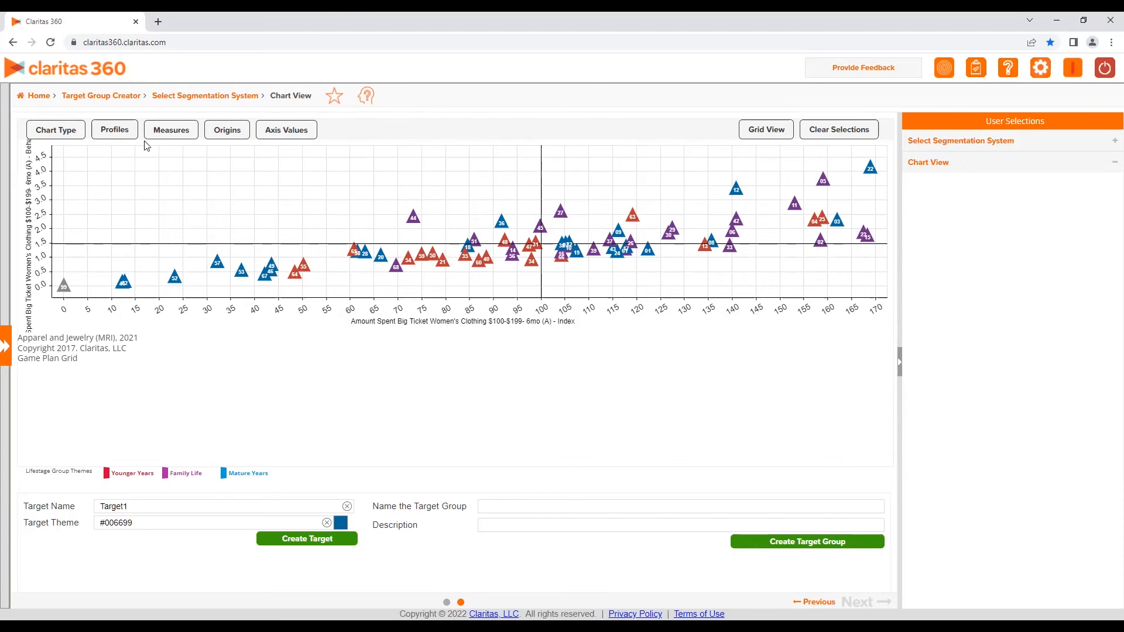
Lasso the upper-right triangles above the Y origin and create them as a target
mouse_move(876, 150)
mouse_down()
mouse_move(788, 190)
mouse_move(817, 250)
mouse_move(889, 243)
mouse_move(886, 154)
mouse_move(873, 157)
mouse_up()
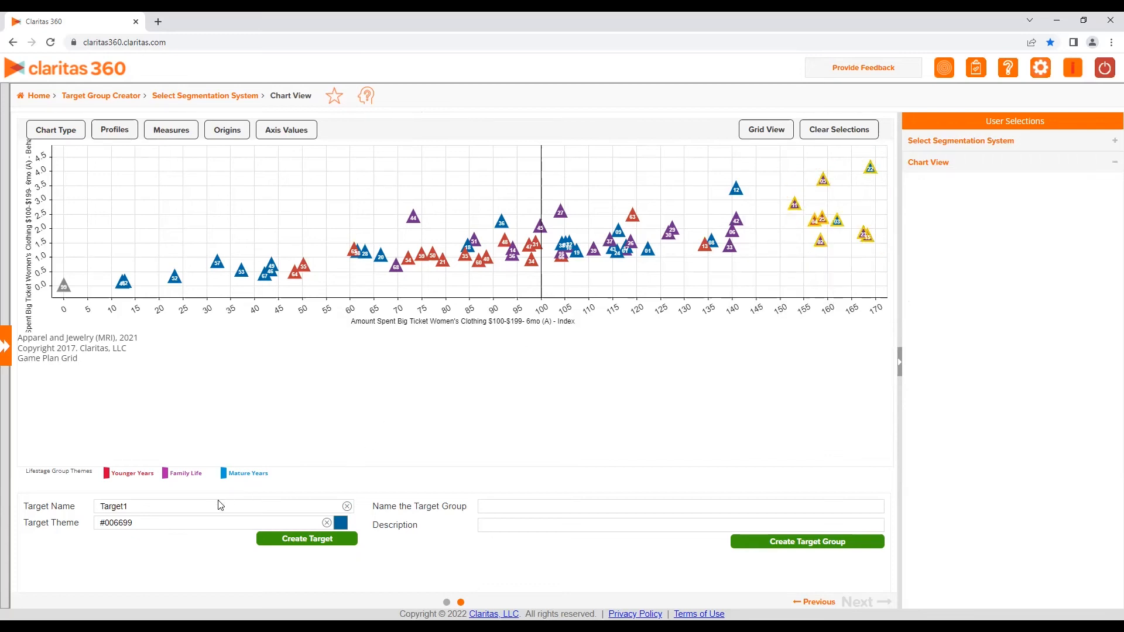
click(297, 539)
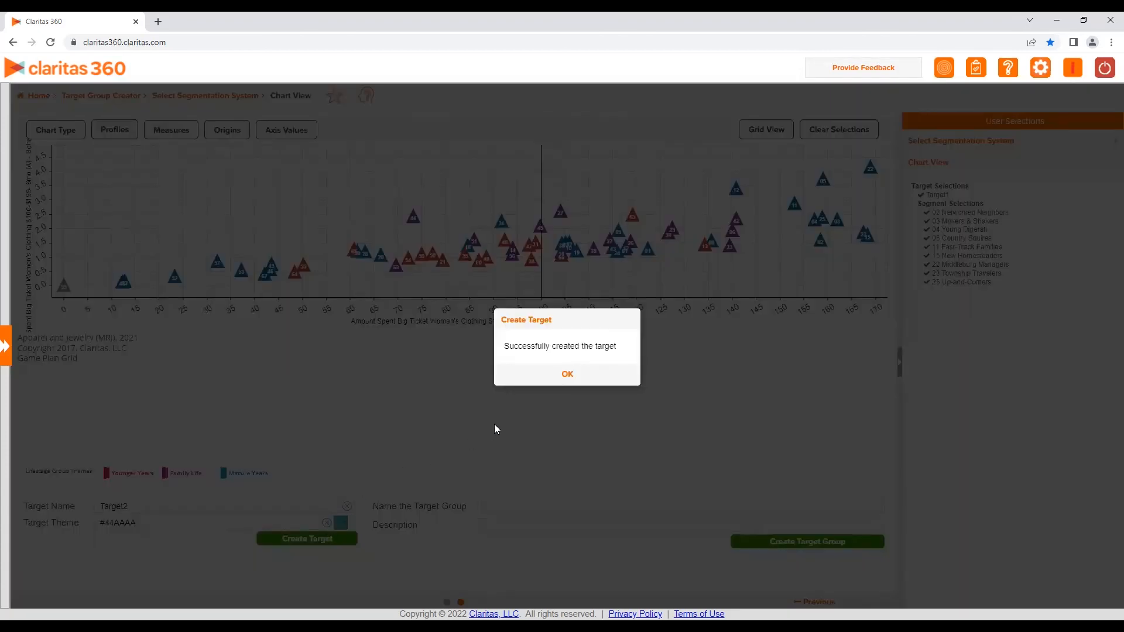
click(566, 373)
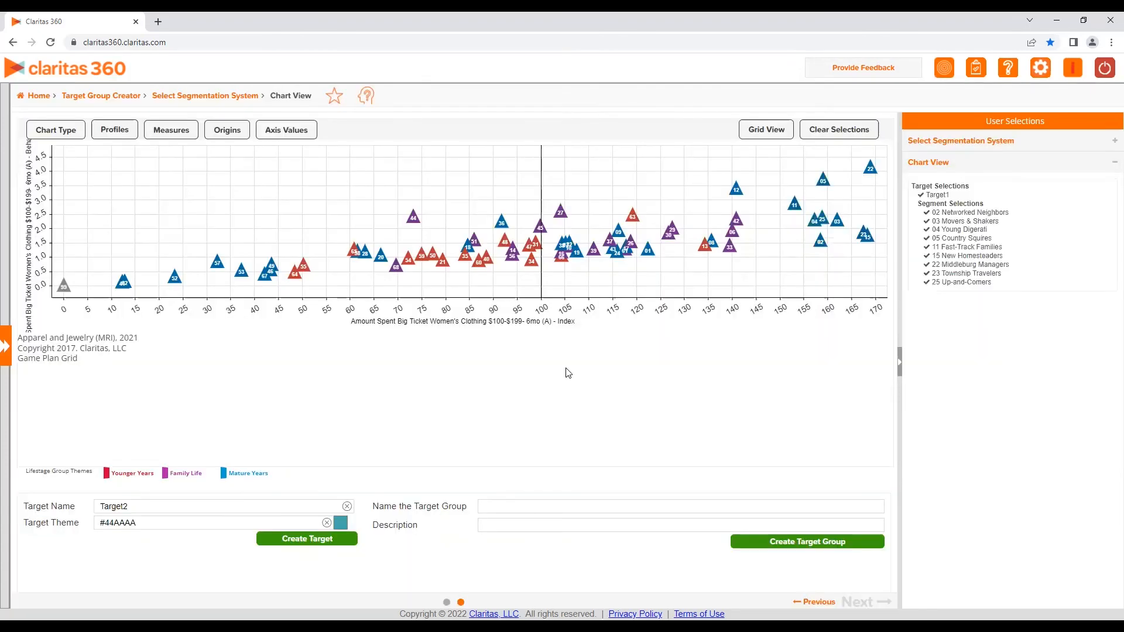
Lasso the triangles between about 125 and 140 on the x-axis and create them as a second target
mouse_move(721, 265)
mouse_down()
mouse_move(665, 249)
mouse_move(708, 174)
mouse_move(749, 221)
mouse_move(739, 265)
mouse_move(717, 268)
mouse_up()
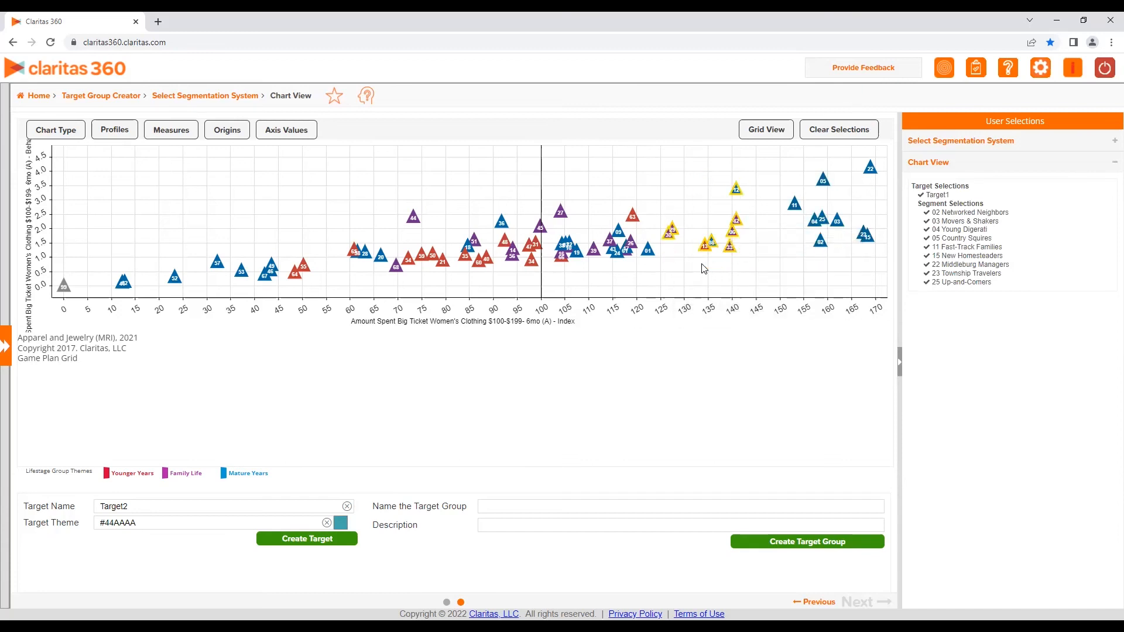
click(319, 537)
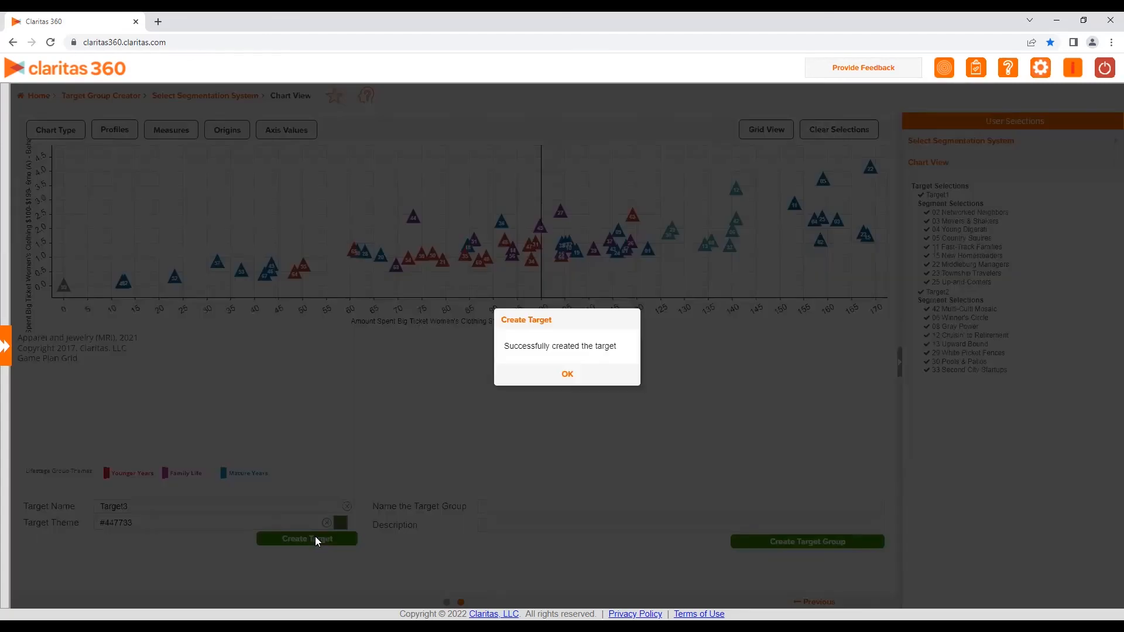
click(567, 375)
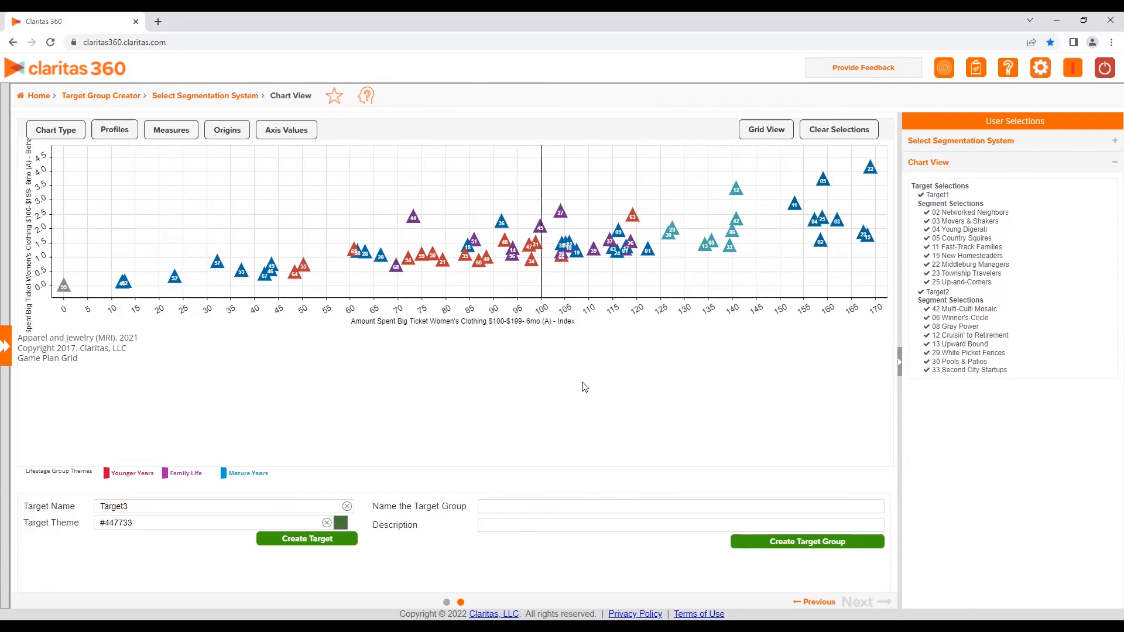
Create the target group named Target Group and return to the home menu
text(Target Group)
click(784, 543)
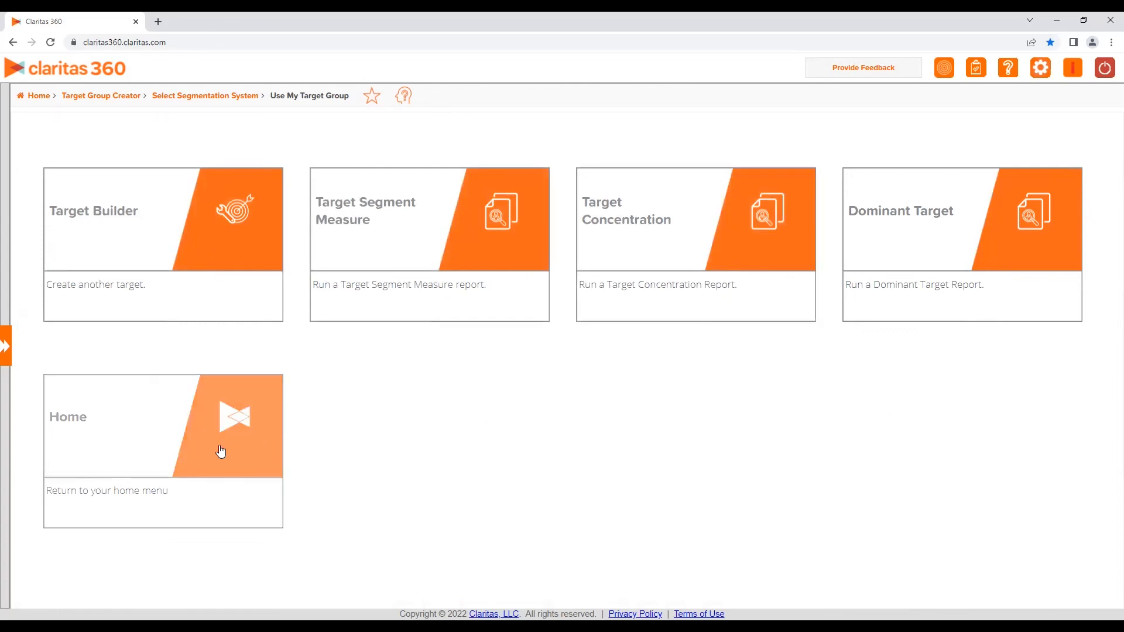
click(171, 441)
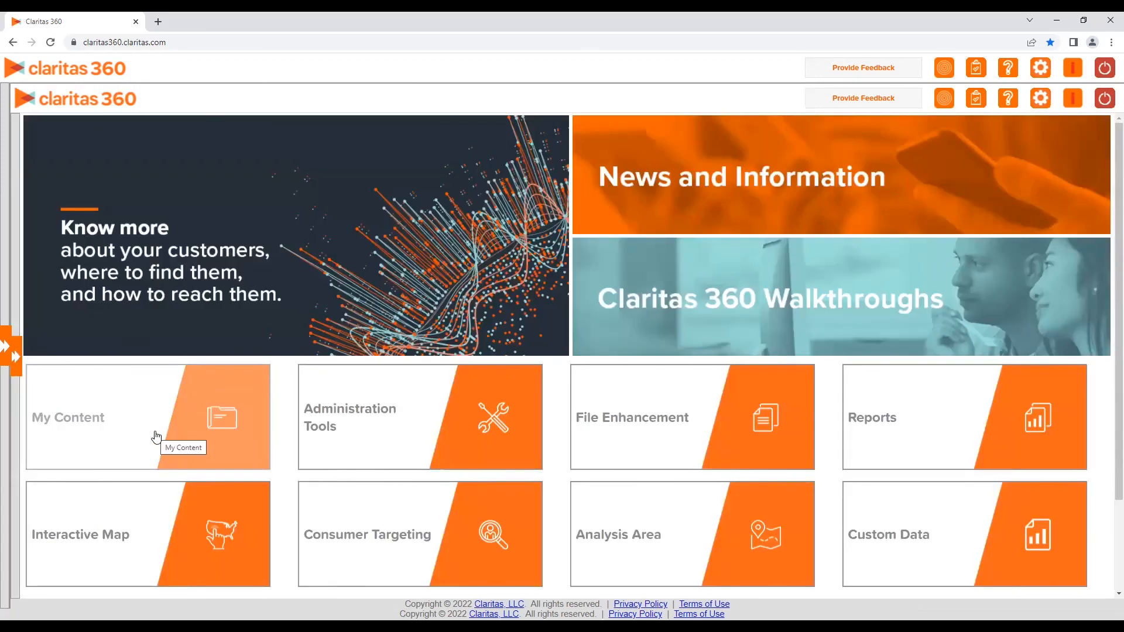